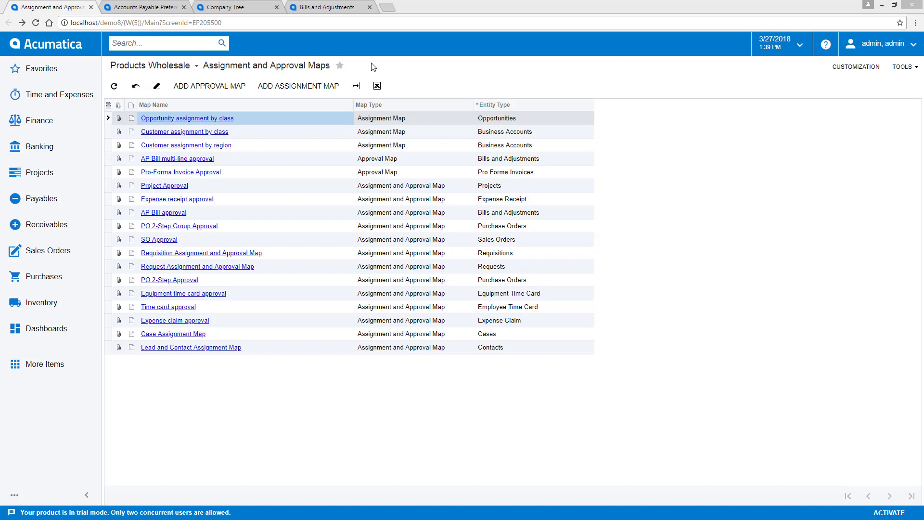
# Load the existing AP Bill multi-line approval map for Bills and Adjustments from the Map lookup.
pyautogui.click(223, 86)
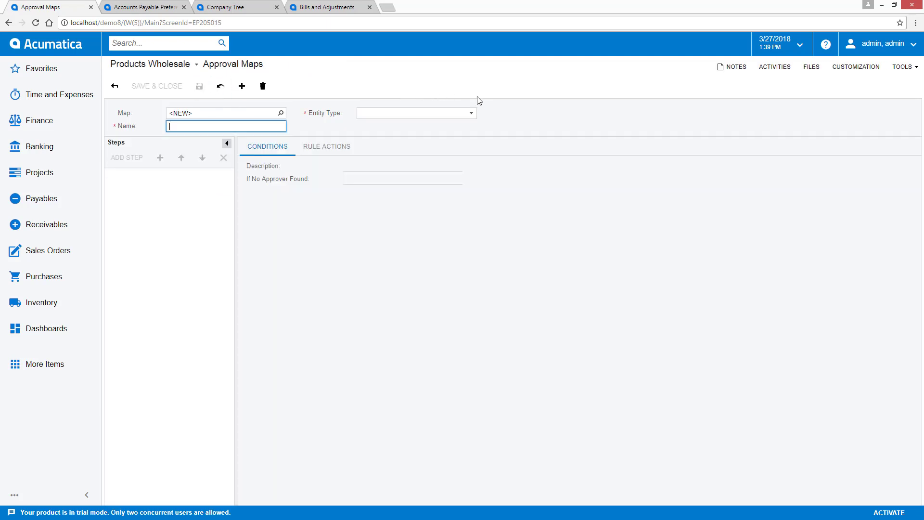
pyautogui.click(472, 115)
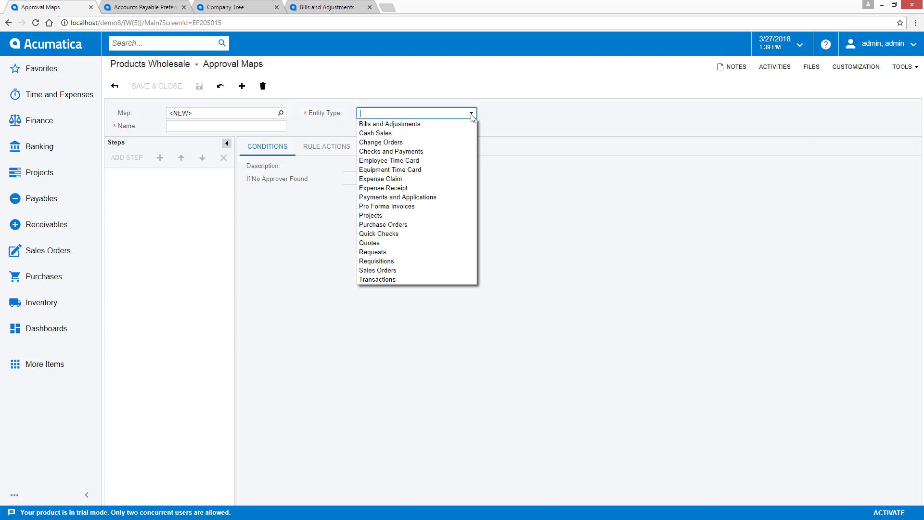
pyautogui.click(281, 113)
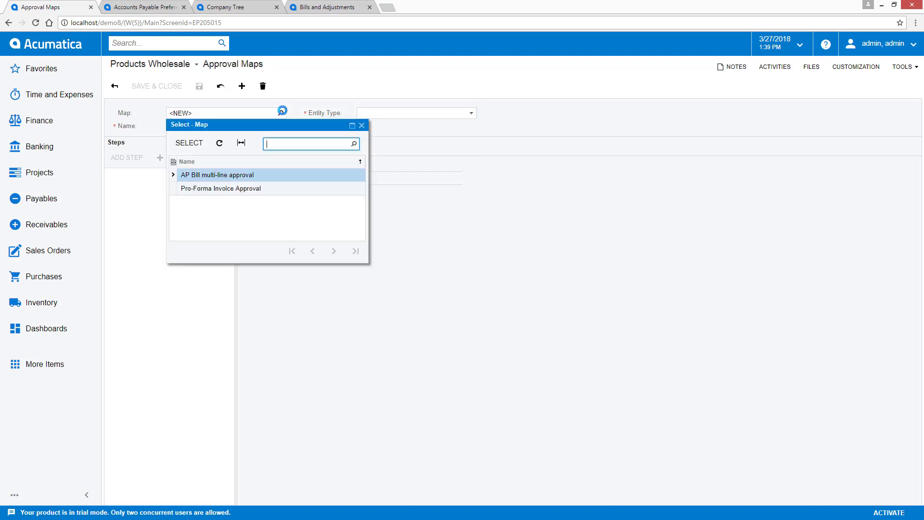
pyautogui.doubleClick(226, 174)
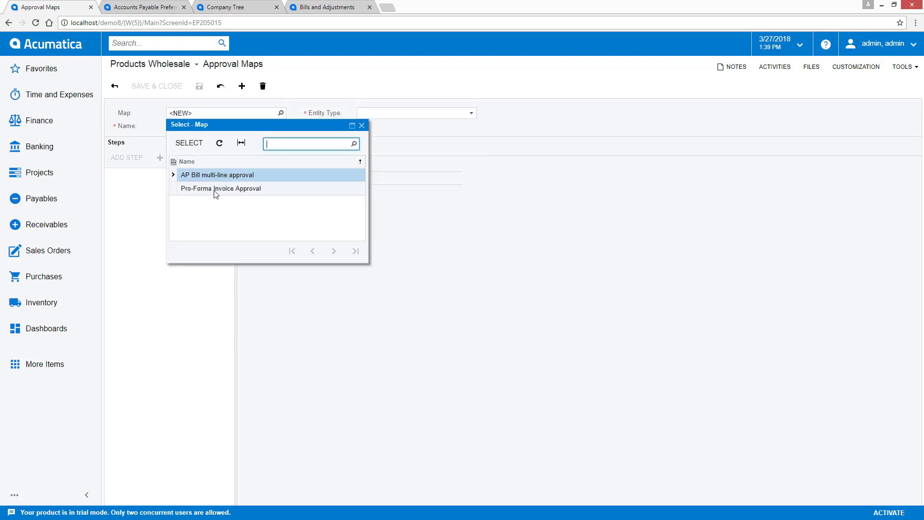
# Confirm in AP Preferences that Bills use the AP Bill multi-line approval map, then show the Company Tree.
pyautogui.click(135, 8)
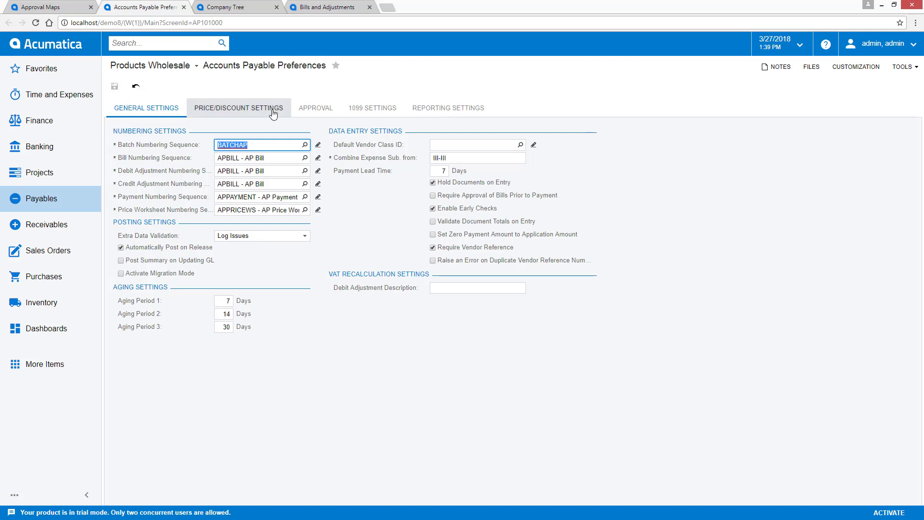
pyautogui.click(314, 108)
pyautogui.click(423, 159)
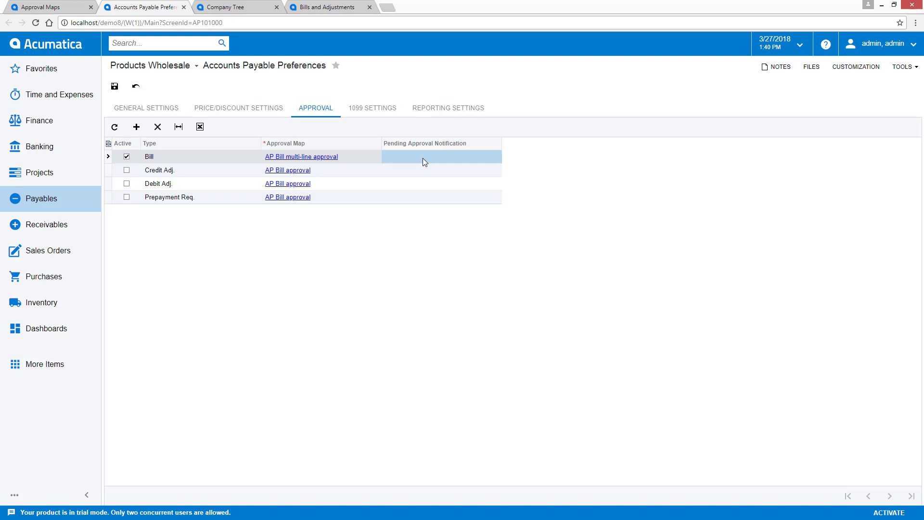
pyautogui.click(228, 7)
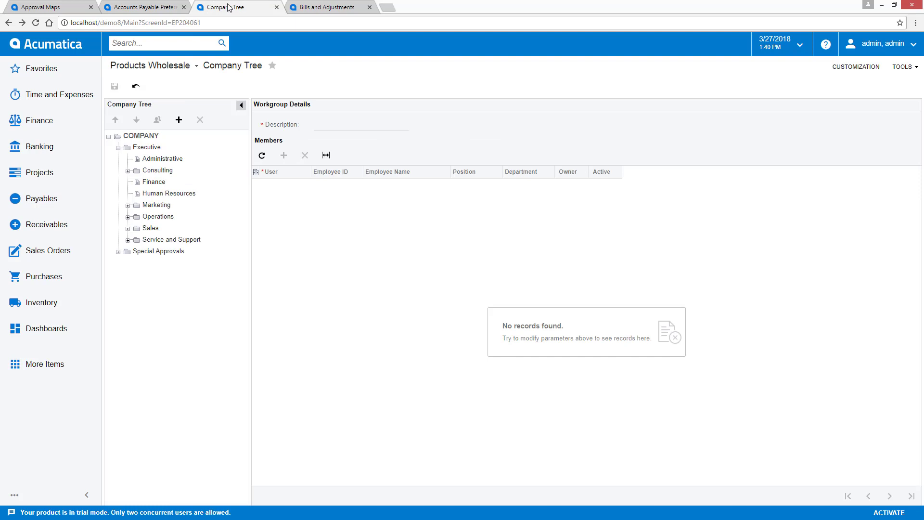
# Select the Administrative workgroup under Executive to list its three members.
pyautogui.click(159, 161)
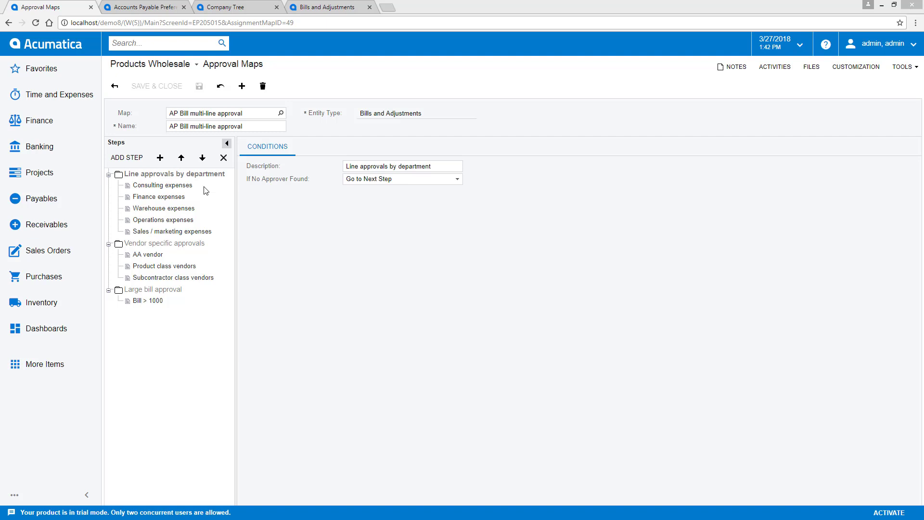
# Inspect the Consulting expenses step's 000CON condition, approver and unchanged Go to Next Step action.
pyautogui.click(168, 189)
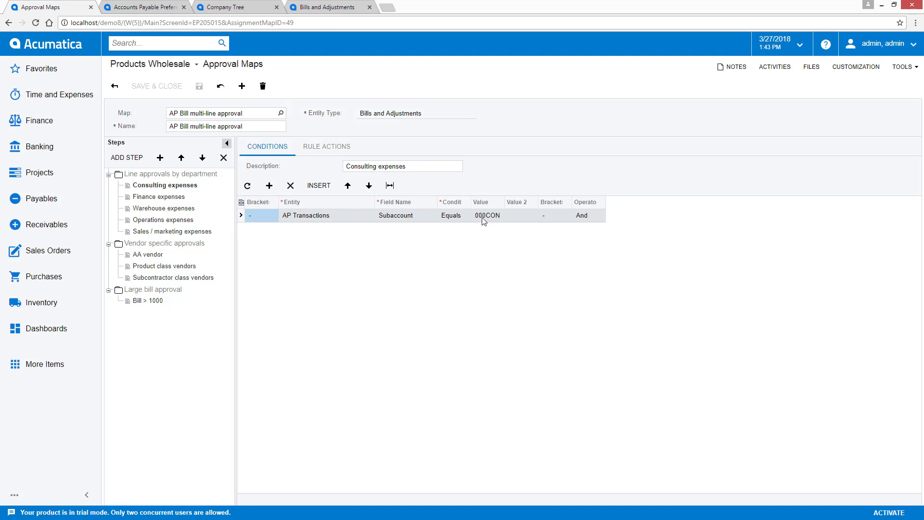
pyautogui.click(327, 146)
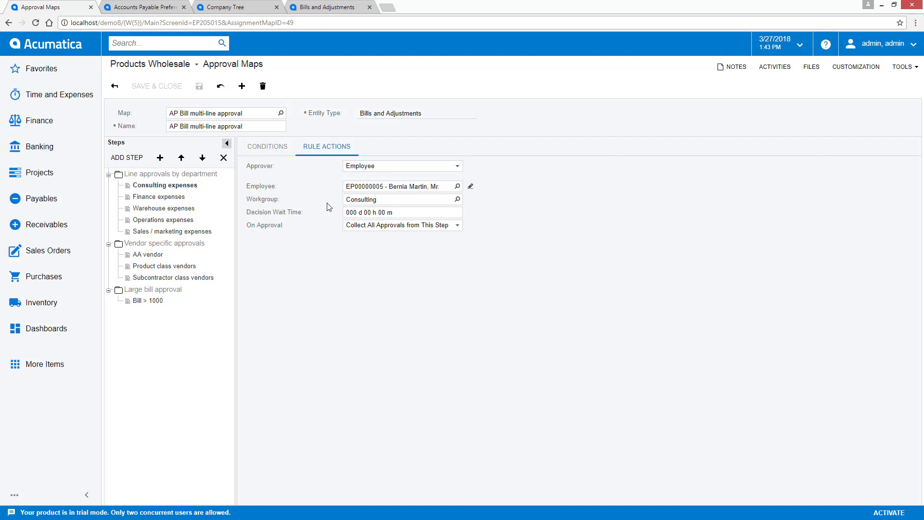
pyautogui.click(405, 226)
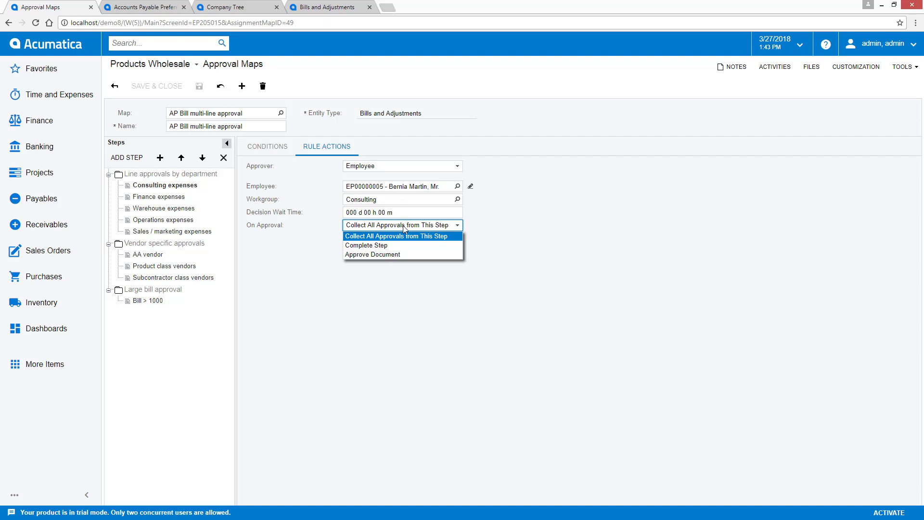
pyautogui.click(404, 228)
pyautogui.click(167, 243)
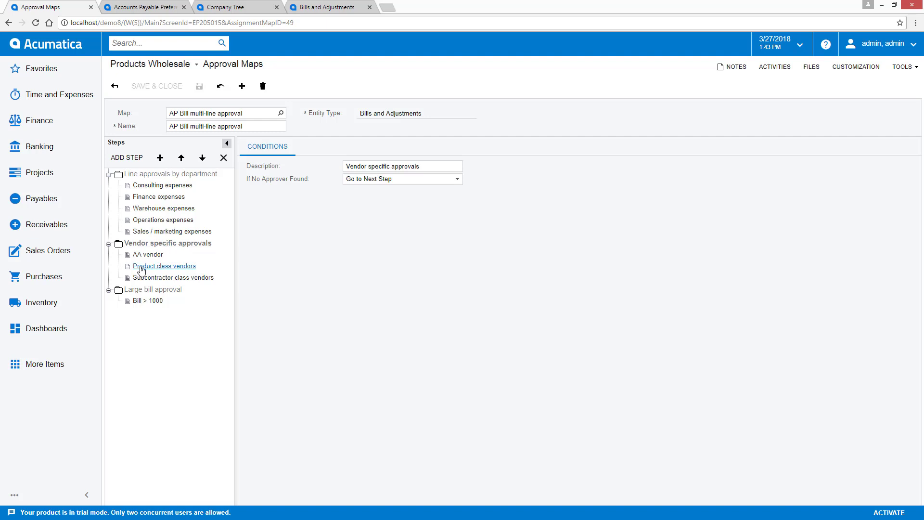
# Review the AA vendor and Product class vendors step conditions in the Steps tree.
pyautogui.click(147, 255)
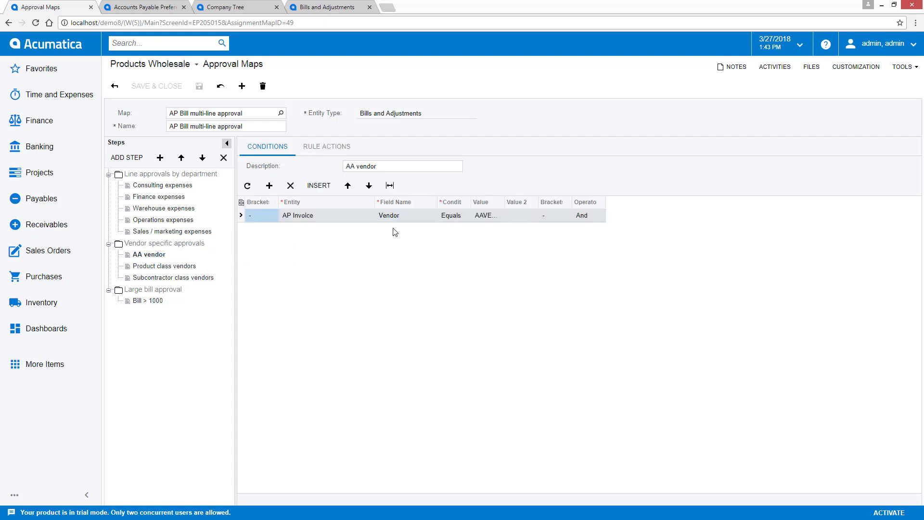
pyautogui.click(191, 265)
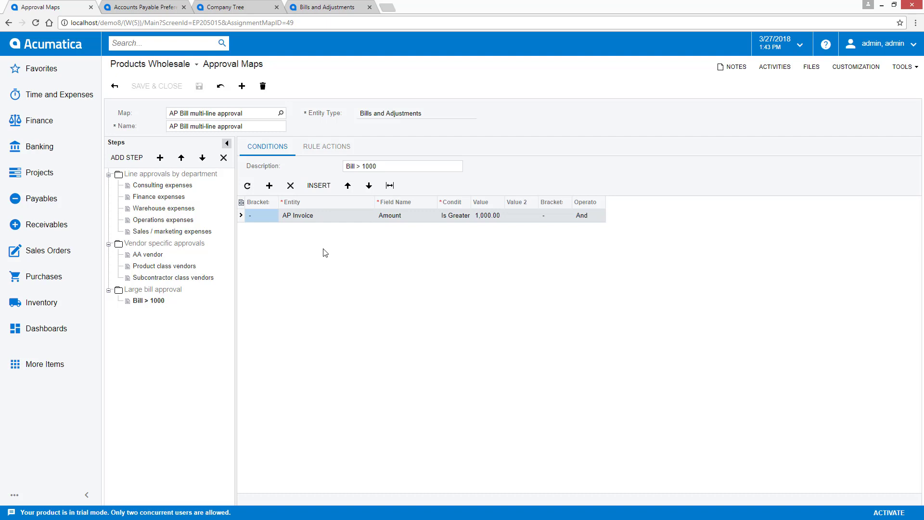
# Start a new bill for vendor AAVENDOR with reference 'video' and description 'video bill for approval'.
pyautogui.click(333, 8)
pyautogui.click(337, 113)
pyautogui.write('AAVENDOR')
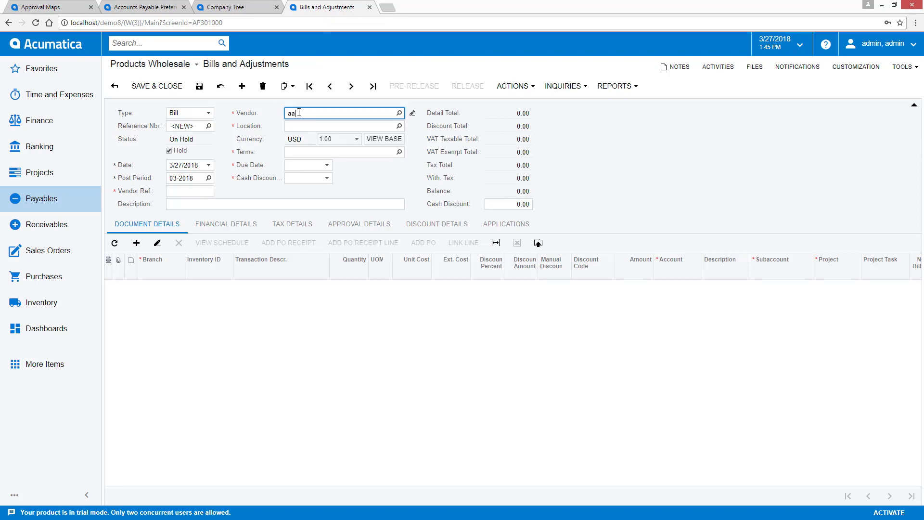
pyautogui.press('Tab')
pyautogui.click(190, 191)
pyautogui.write('video')
pyautogui.press('Tab')
pyautogui.write('video bill for approval')
# Add a CONSULTING item line, save the bill off hold, and review its pending approvers.
pyautogui.click(210, 286)
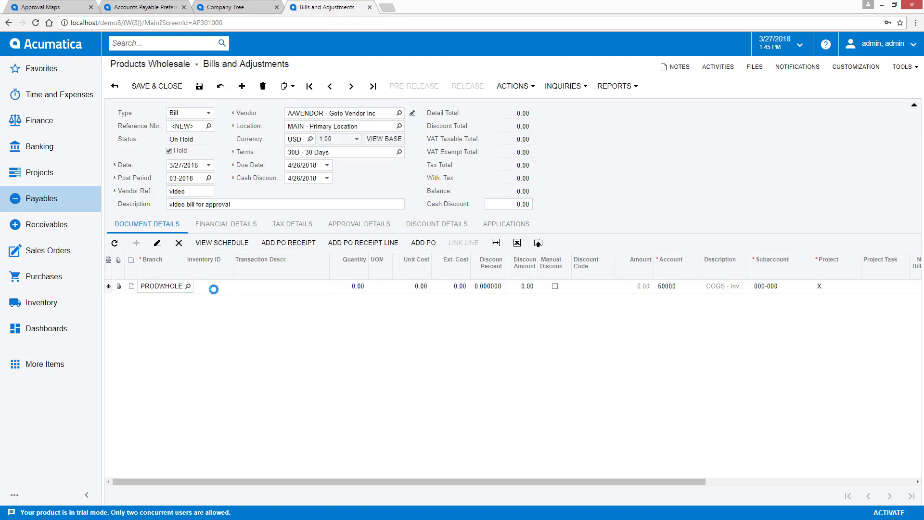
pyautogui.write('consul')
pyautogui.click(219, 300)
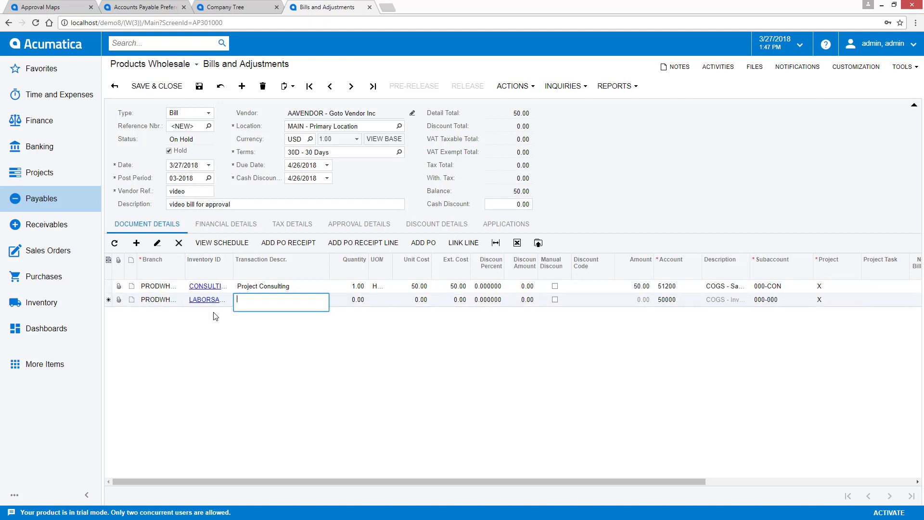
pyautogui.press('Tab')
pyautogui.press('Tab')
pyautogui.press('Tab')
pyautogui.press('Tab')
pyautogui.press('Tab')
pyautogui.press('Tab')
pyautogui.press('Tab')
pyautogui.press('Tab')
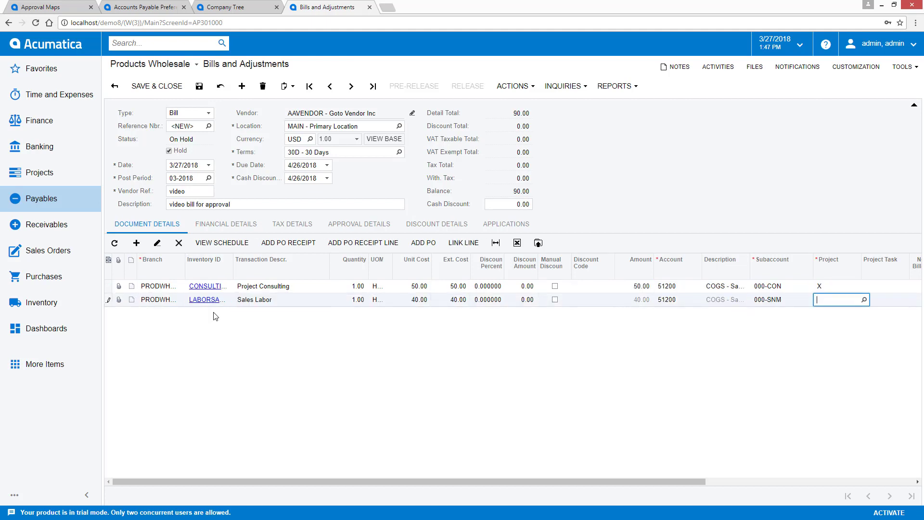
pyautogui.click(169, 151)
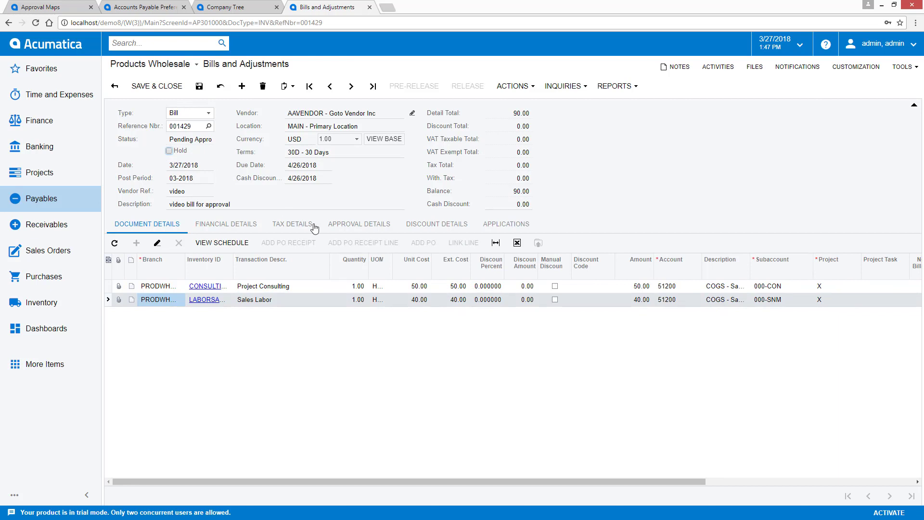
pyautogui.click(352, 227)
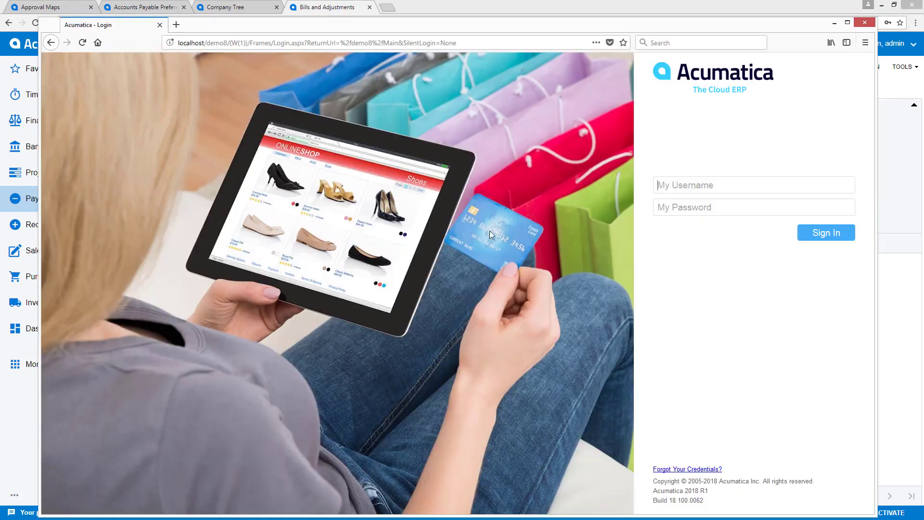
# Sign in as the Marketing approver and approve bill 001429 on the Approvals screen.
pyautogui.write('bernia')
pyautogui.press('Return')
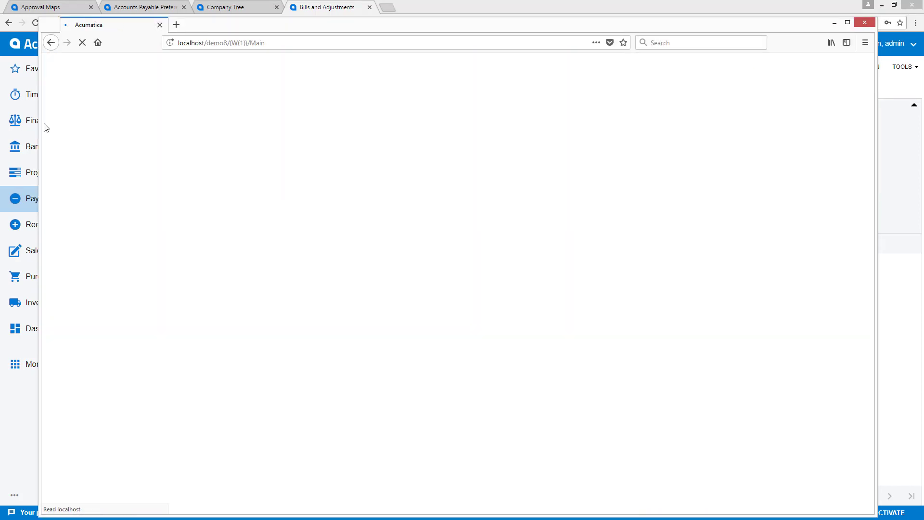
pyautogui.click(109, 115)
pyautogui.write('approval')
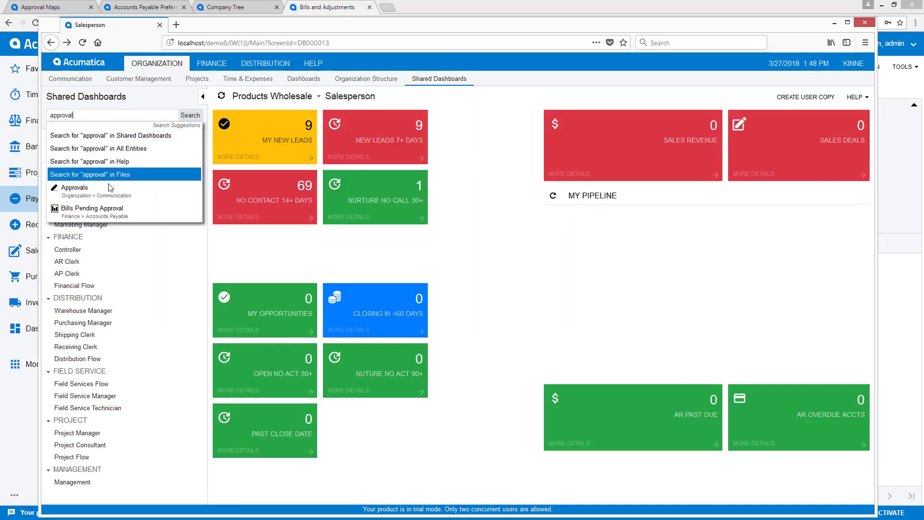
pyautogui.click(182, 187)
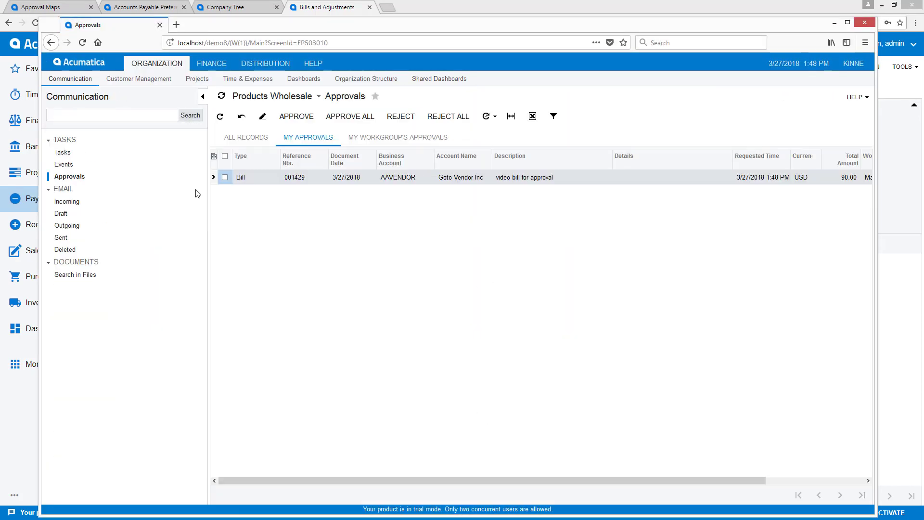
pyautogui.click(292, 120)
# Sign the approver out and refresh the bill's approval statuses in the admin window.
pyautogui.click(853, 64)
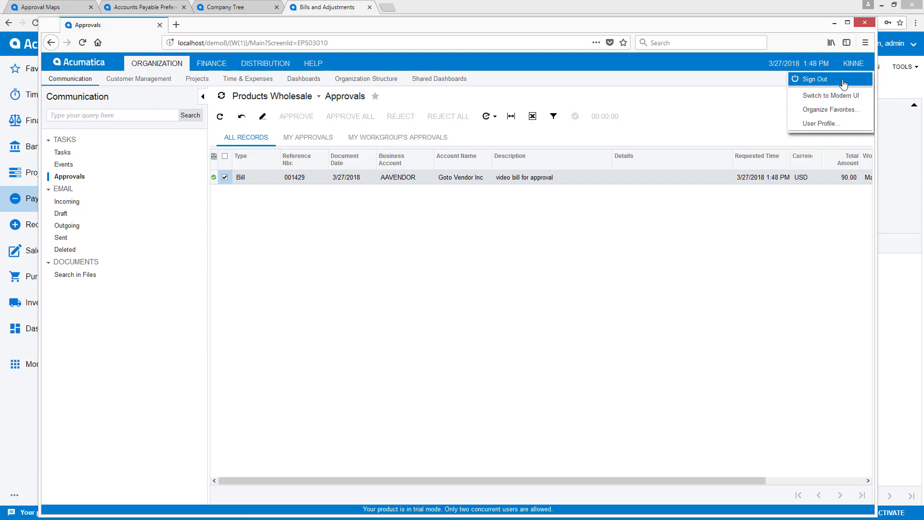
pyautogui.click(843, 85)
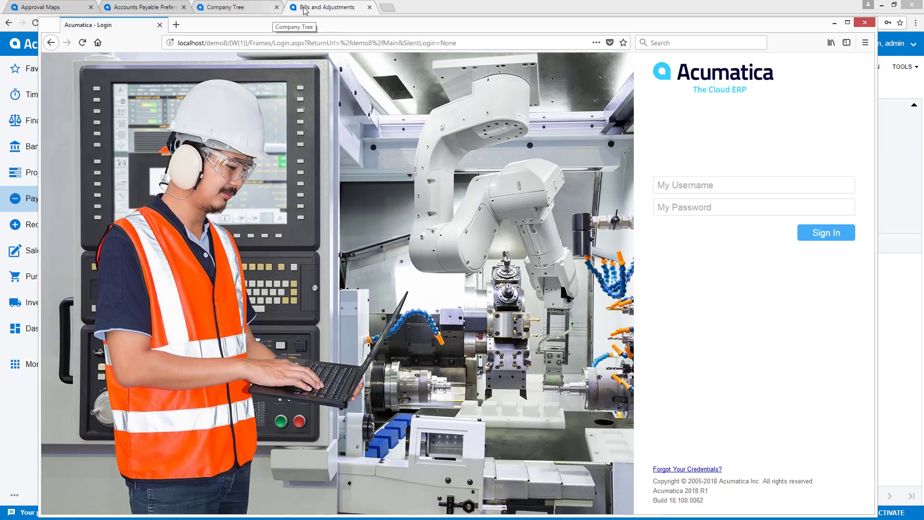
pyautogui.click(304, 11)
pyautogui.click(220, 86)
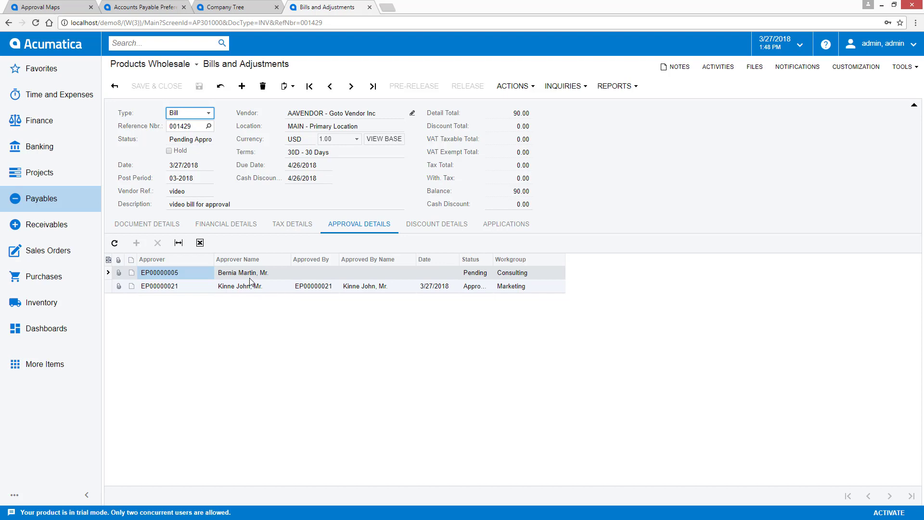
# Sign in as the Consulting approver with their username and password.
pyautogui.hotkey('alt', 'Tab')
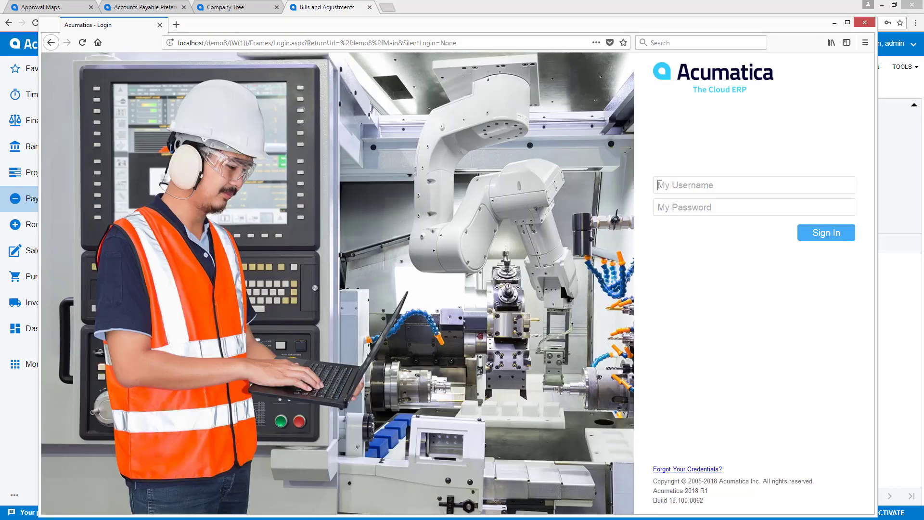
pyautogui.write('bernia')
pyautogui.press('Tab')
pyautogui.write('123')
pyautogui.press('Return')
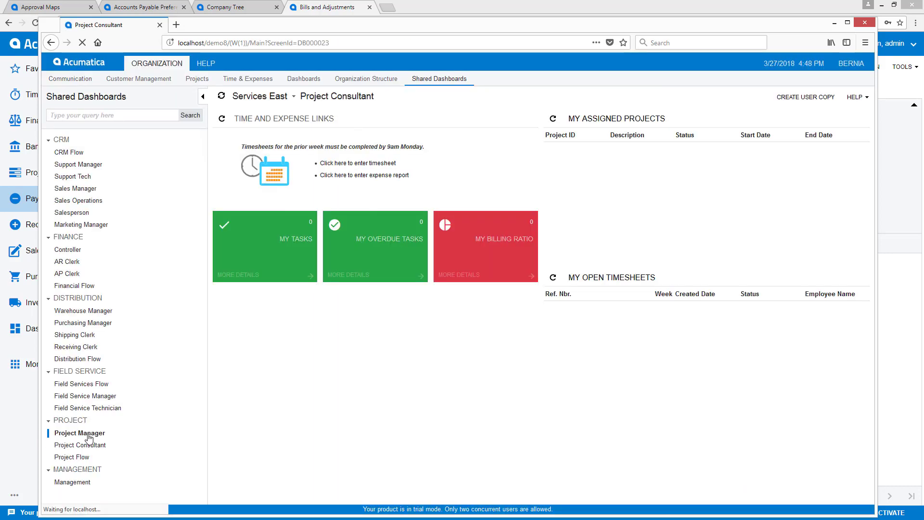
# Find and open the Approvals screen through the menu search for 'approval'.
pyautogui.click(87, 435)
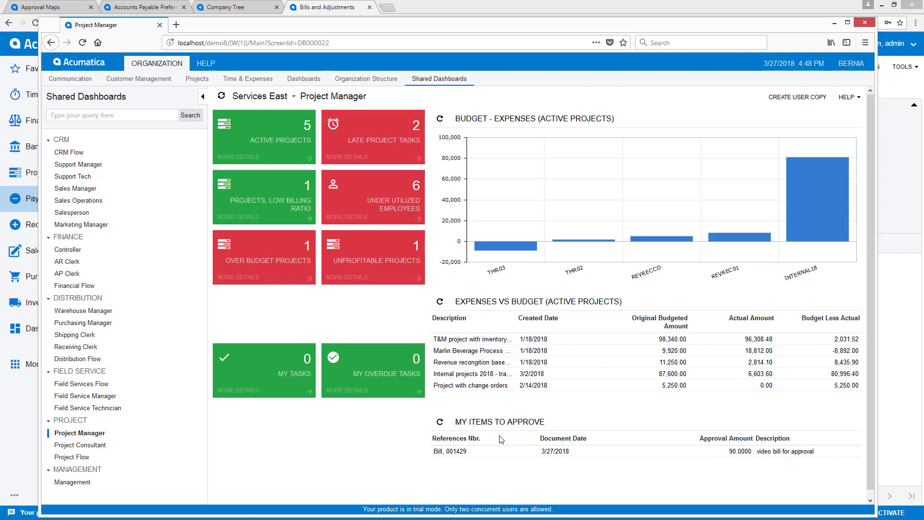
pyautogui.click(54, 117)
pyautogui.write('approval')
pyautogui.click(188, 187)
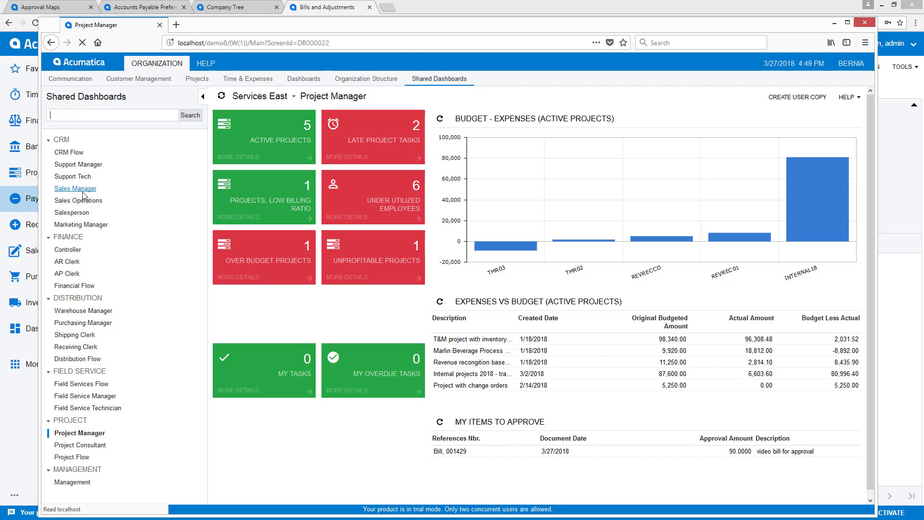
# Check and approve bill 001429 as the Consulting approver, then return to the bill's main window.
pyautogui.click(225, 177)
pyautogui.click(294, 120)
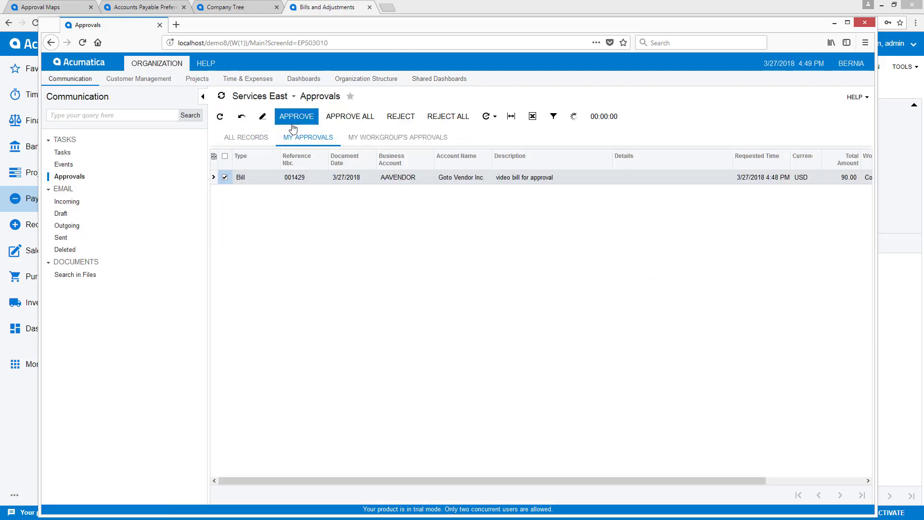
pyautogui.click(382, 15)
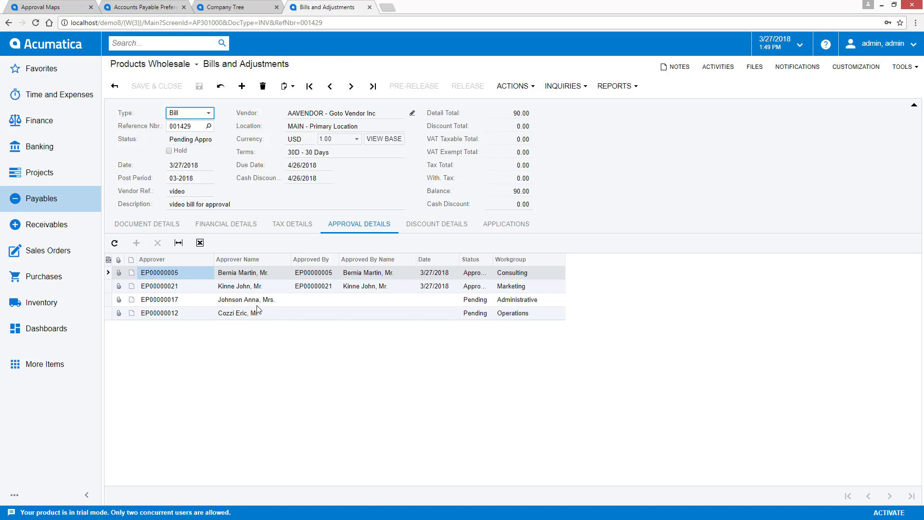
pyautogui.hotkey('ctrl', '1')
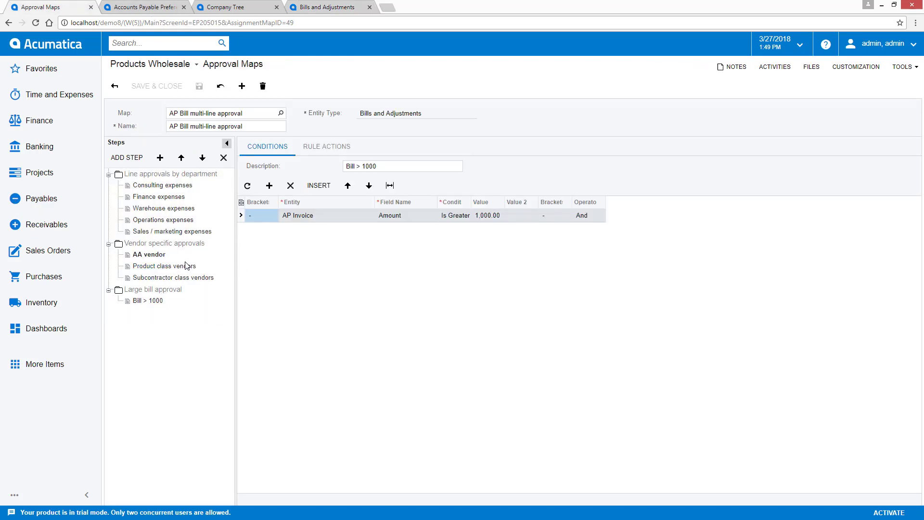
pyautogui.click(326, 146)
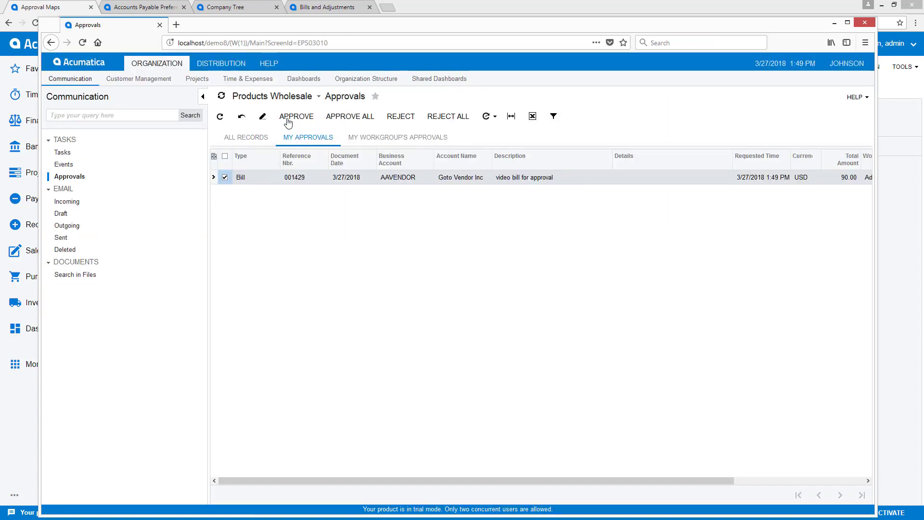
# Approve bill 001429 as the Administrative approver.
pyautogui.click(288, 120)
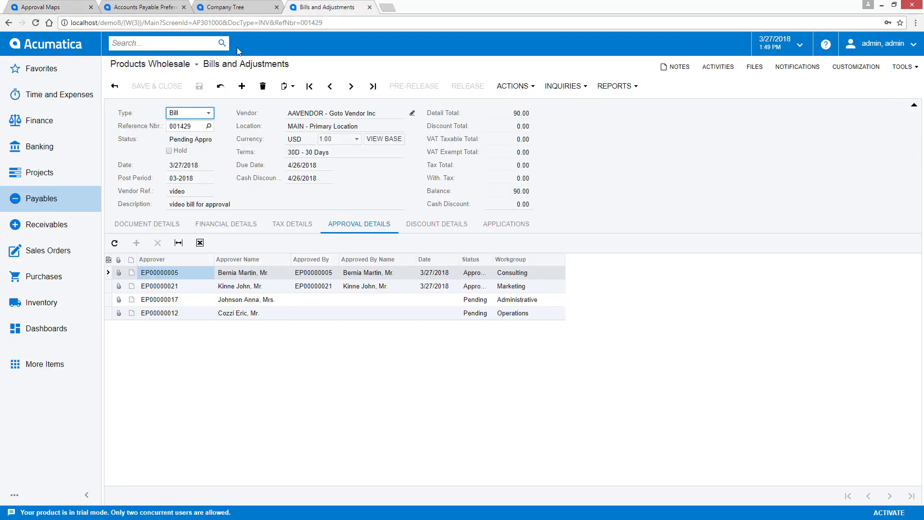